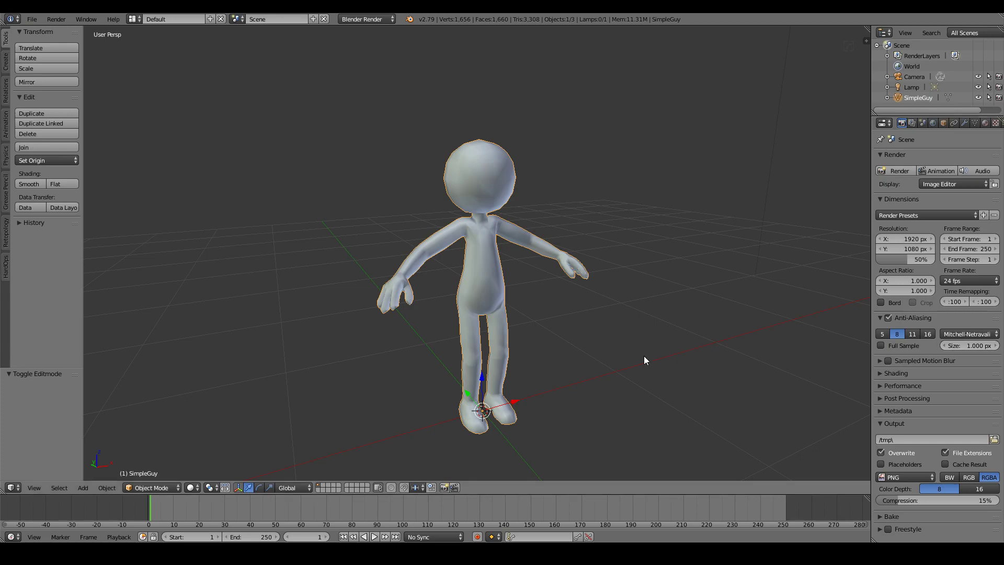
Orbit SimpleGuy to a front view and bring up the interaction Mode pie menu
middle_drag(565, 320, 513, 325)
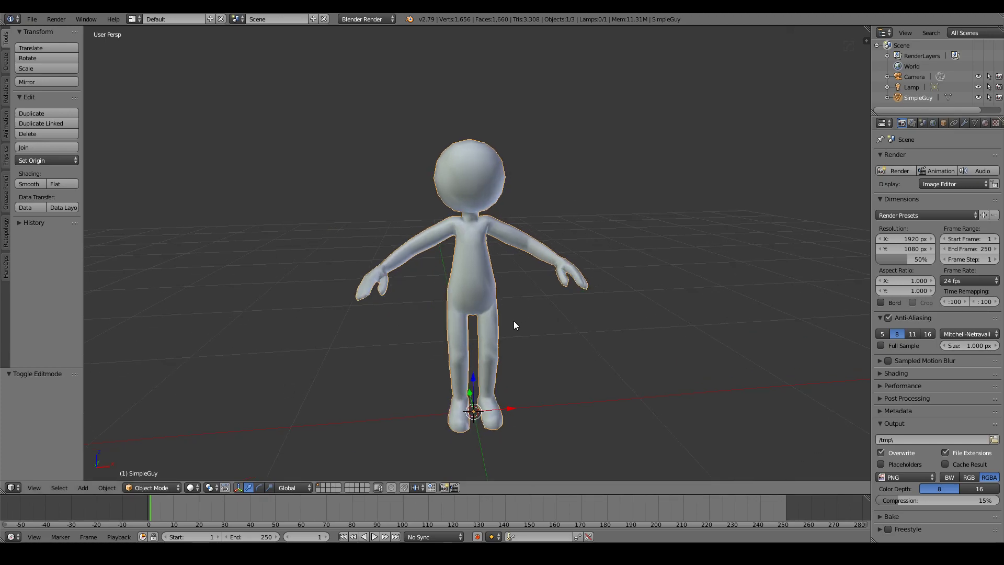
key(ctrl+Tab)
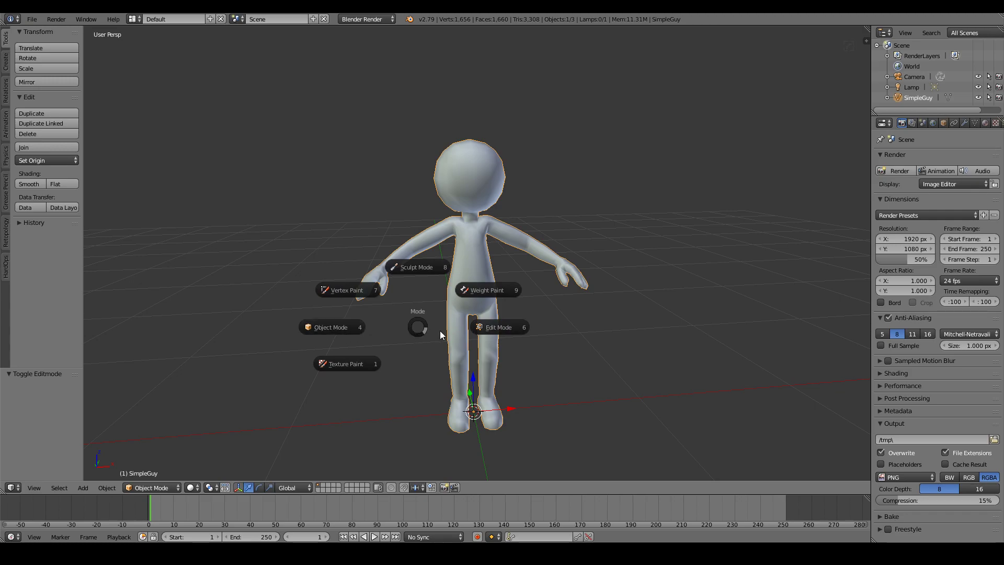
Switch SimpleGuy to Edit Mode, select the whole mesh, and show the Mesh face operations
click(498, 330)
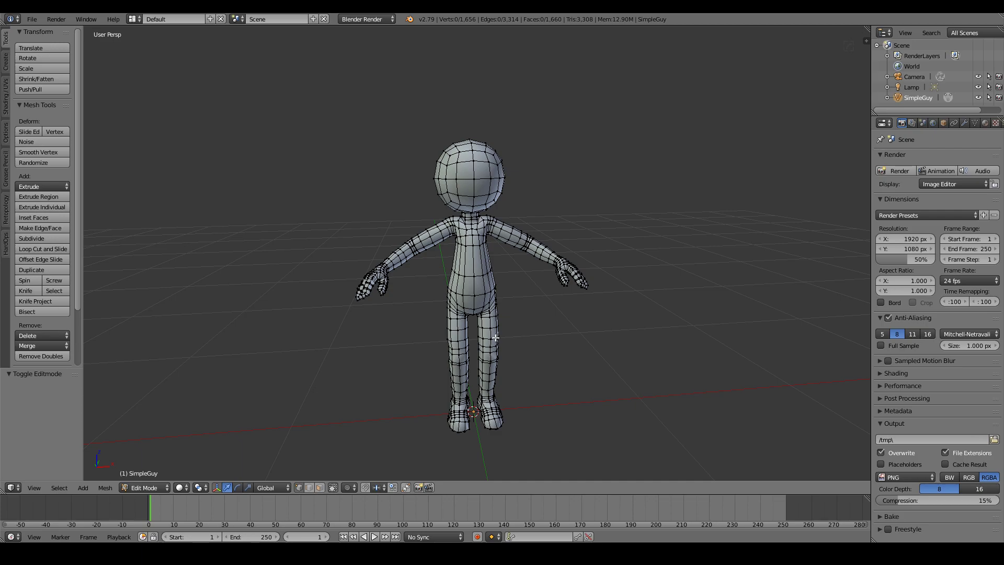
key(a)
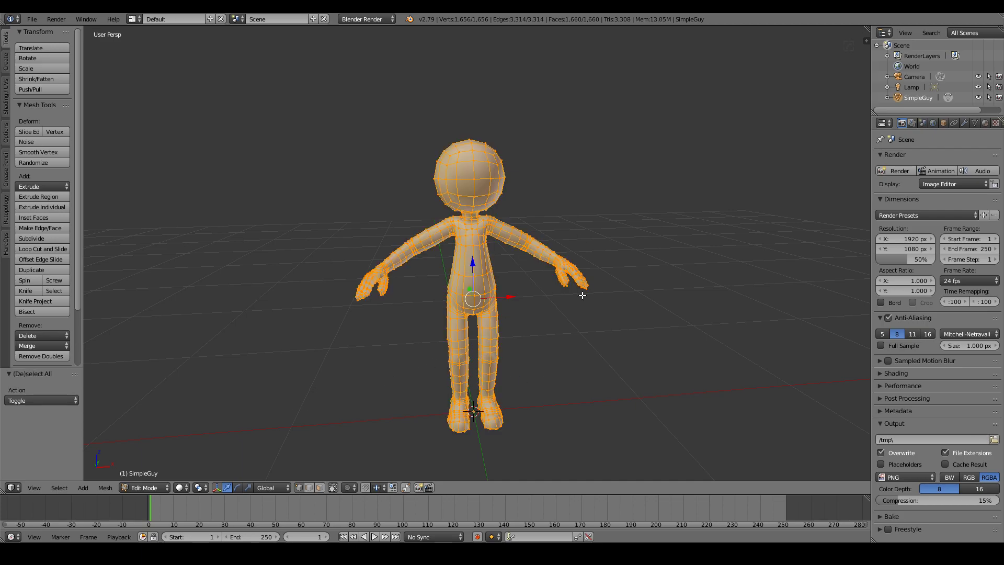
click(106, 488)
mouse_move(137, 330)
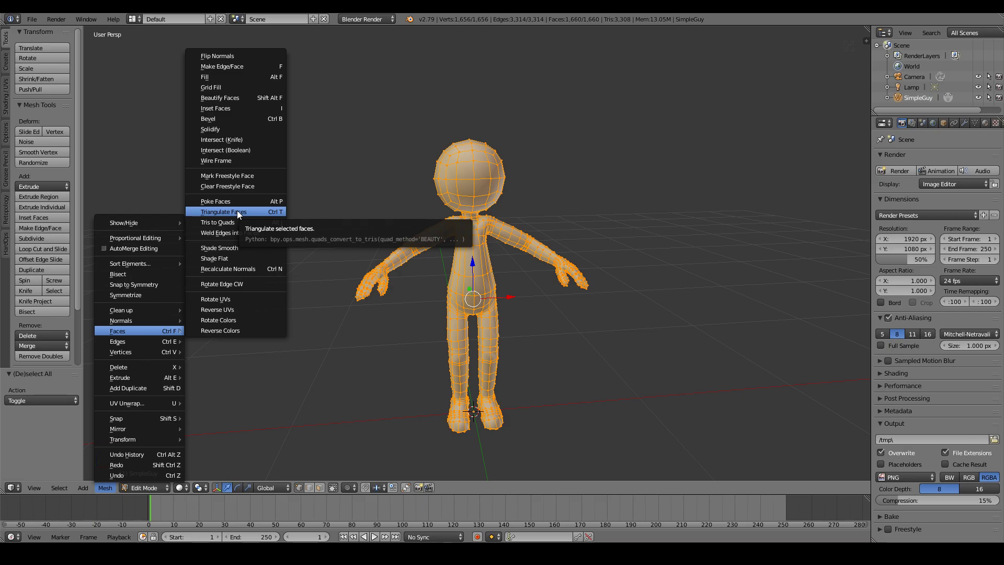
Triangulate every selected face into 3,308 triangles, inspect them up close, then deselect all
click(238, 213)
scroll(392, 248, up, 4)
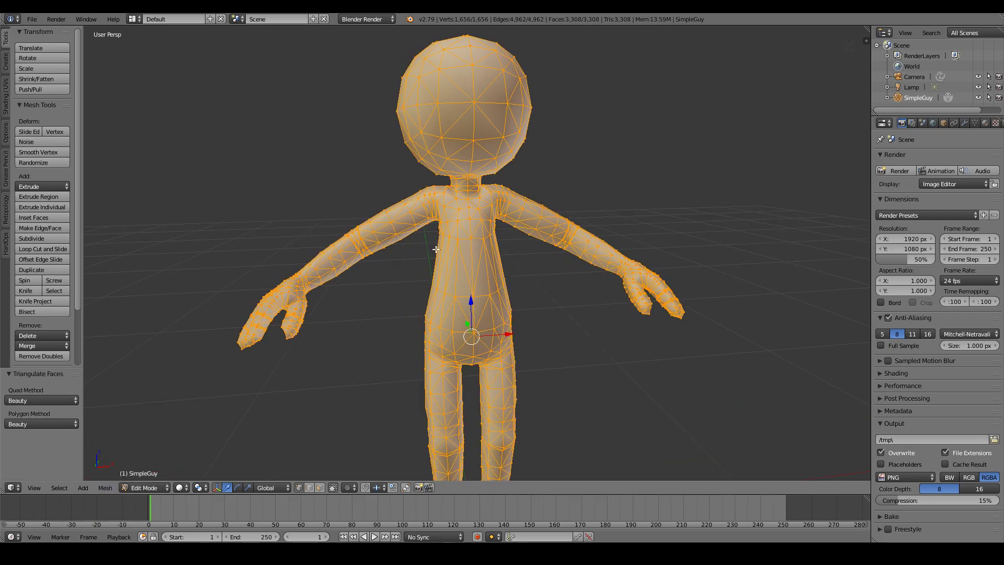
middle_drag(436, 250, 472, 255)
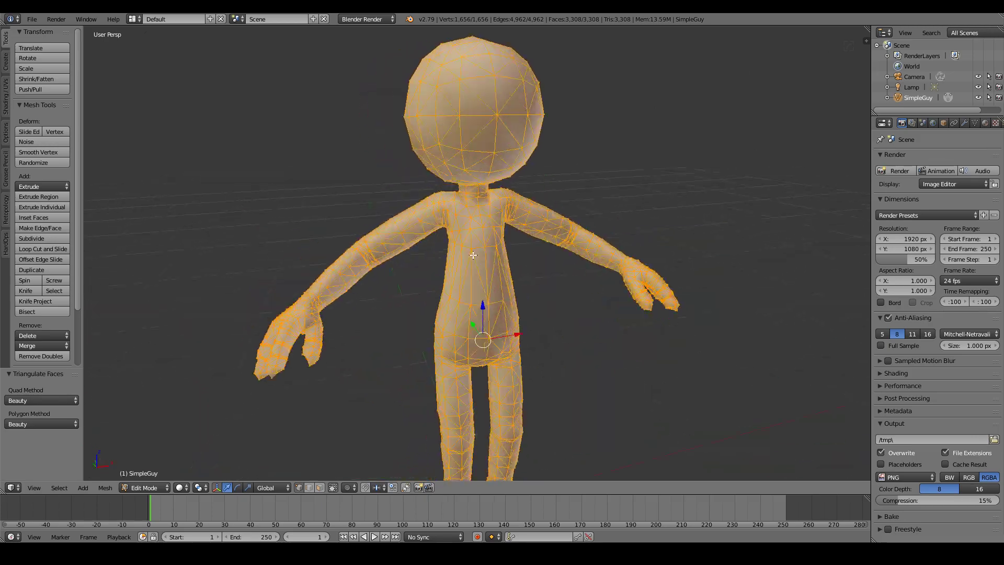
scroll(473, 255, down, 3)
mouse_move(650, 177)
middle_down()
mouse_move(478, 240)
mouse_move(514, 268)
middle_up()
scroll(455, 253, up, 4)
scroll(515, 268, up, 3)
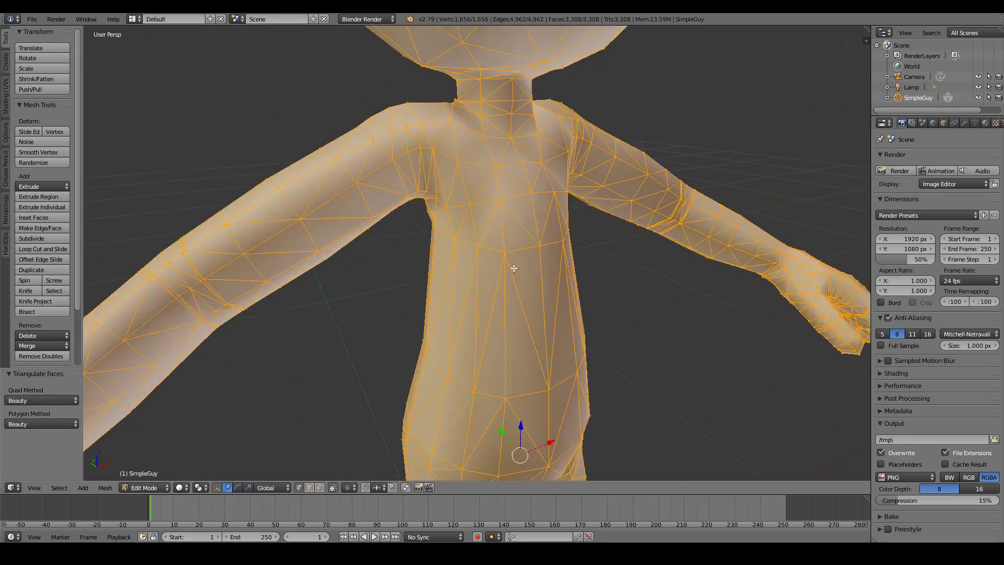
scroll(487, 265, down, 2)
key(a)
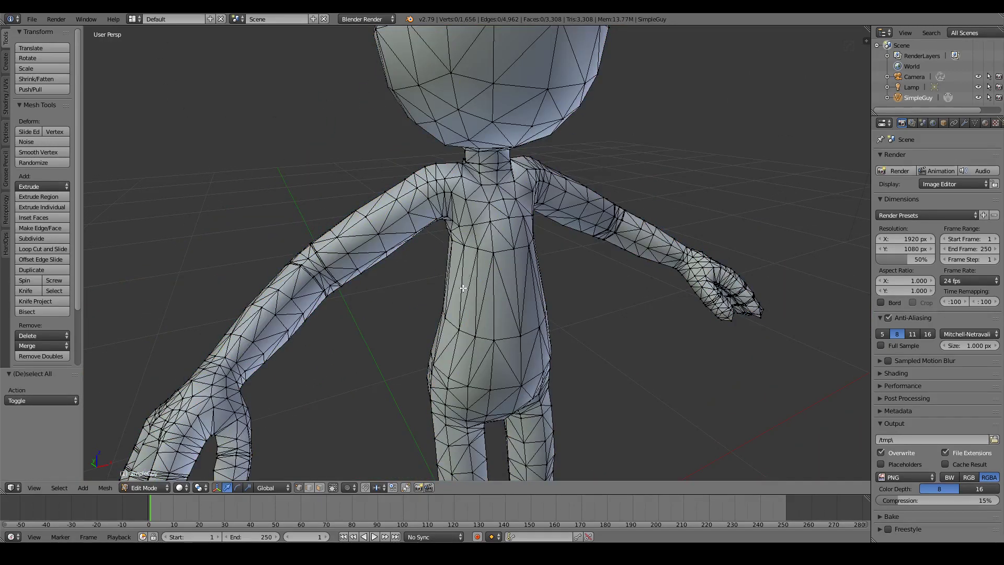
Select faces by sides, Equal To 3 vertices, which selects all 3,308 faces
click(59, 487)
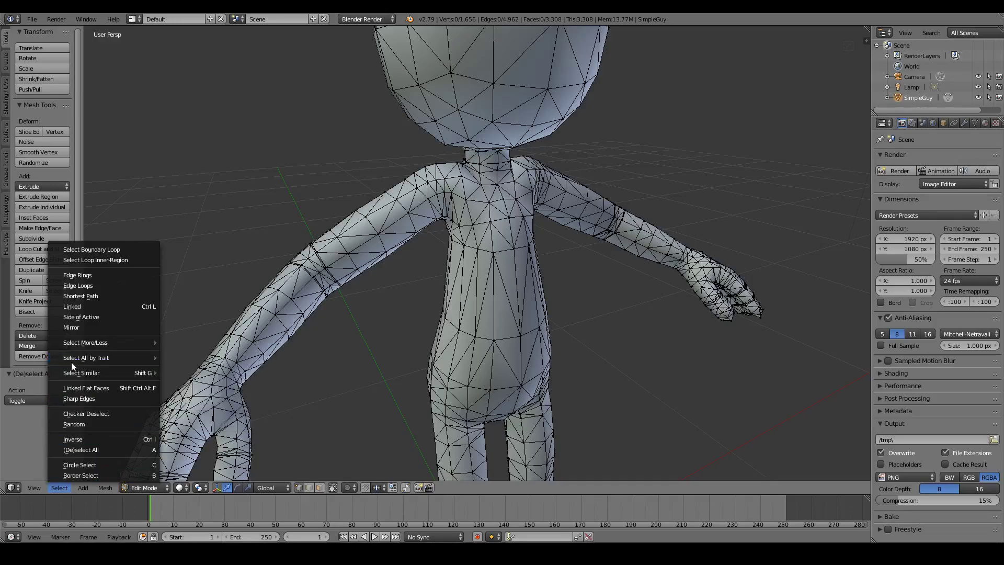
mouse_move(87, 357)
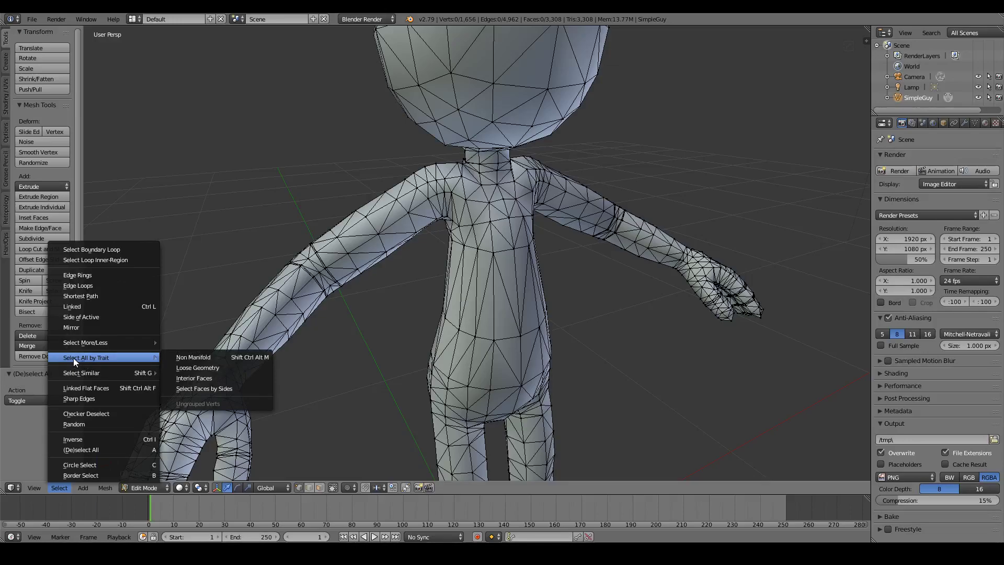
click(197, 390)
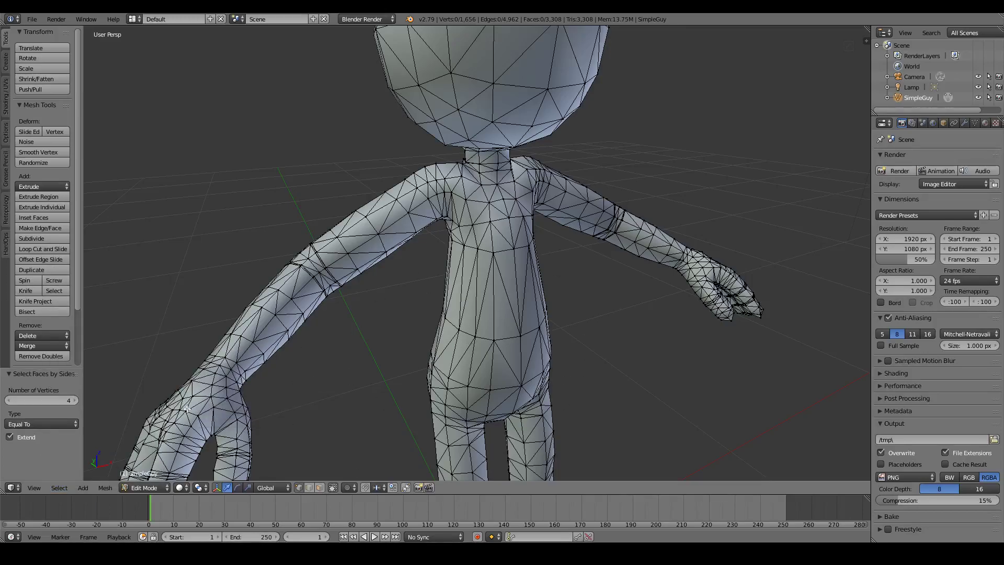
click(8, 401)
drag(72, 400, 64, 397)
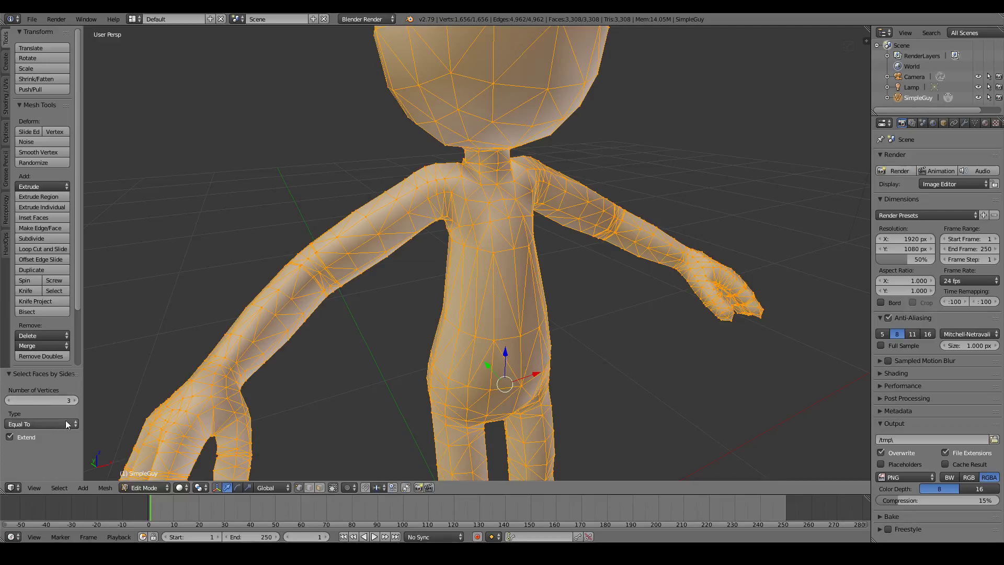
mouse_move(560, 354)
middle_down()
mouse_move(348, 344)
mouse_move(507, 300)
mouse_move(747, 359)
mouse_move(502, 309)
mouse_move(204, 361)
middle_up()
scroll(347, 343, down, 3)
scroll(397, 309, down, 1)
scroll(308, 326, up, 1)
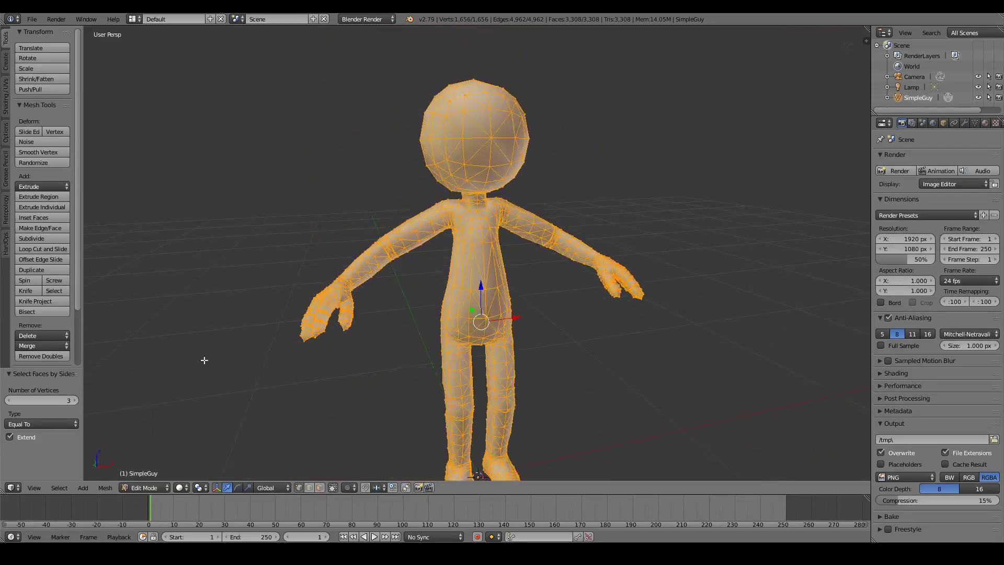
Set the face-by-sides check to Greater Than 3 vertices, selecting zero faces
click(74, 400)
mouse_move(503, 329)
middle_down()
mouse_move(572, 314)
mouse_move(289, 387)
middle_up()
click(47, 424)
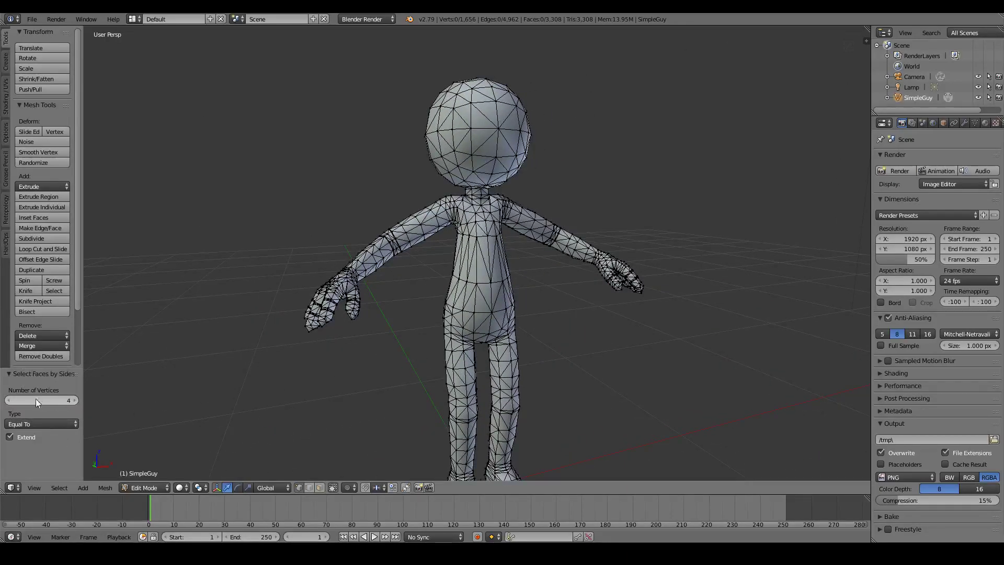
click(60, 422)
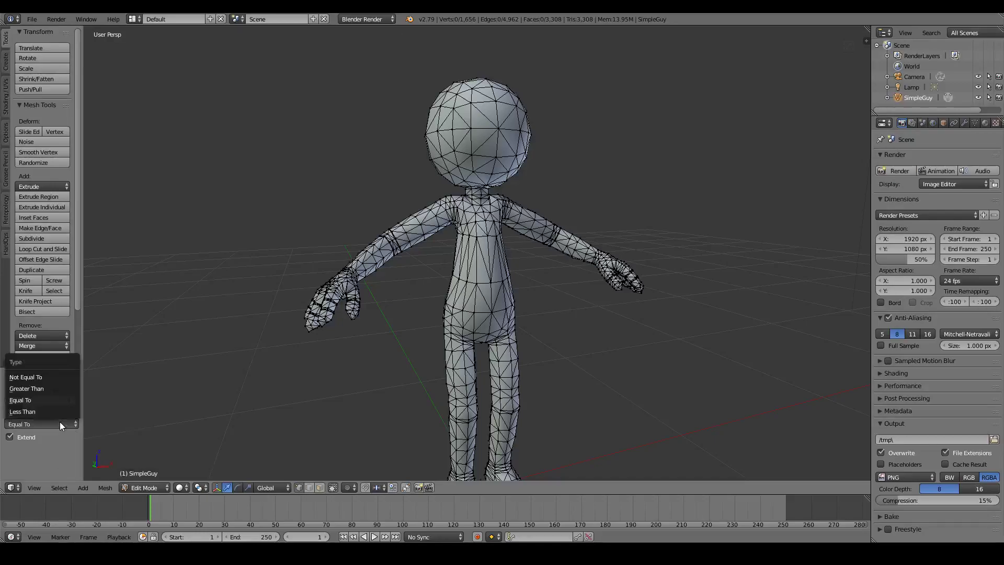
click(43, 392)
click(9, 400)
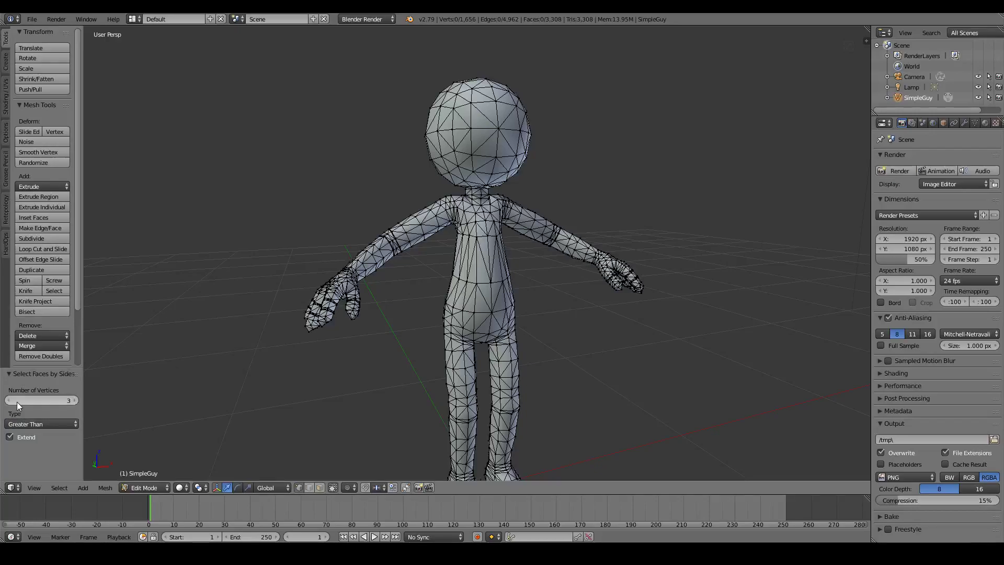
scroll(419, 367, up, 3)
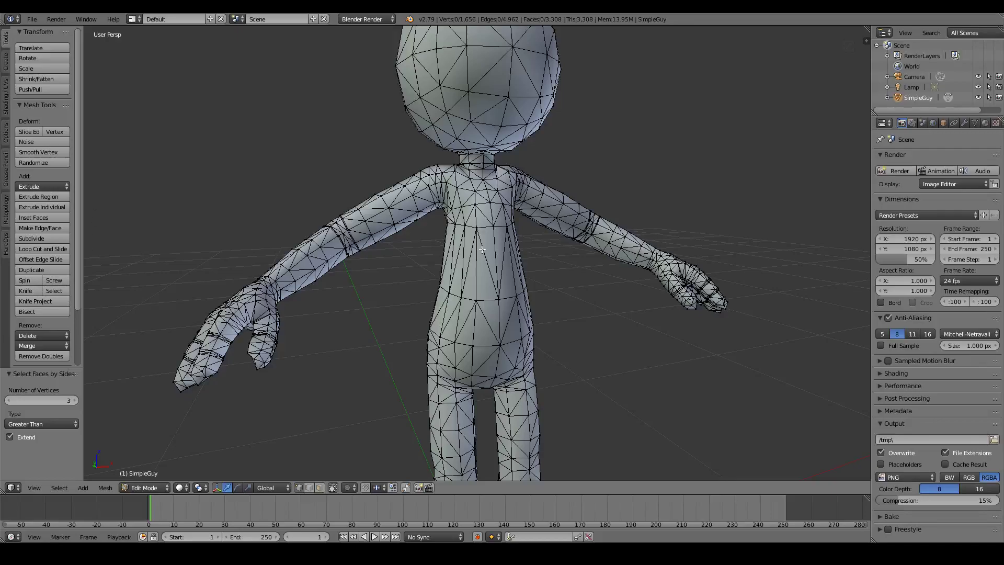
Make and confirm a knife cut across SimpleGuy's torso
click(30, 290)
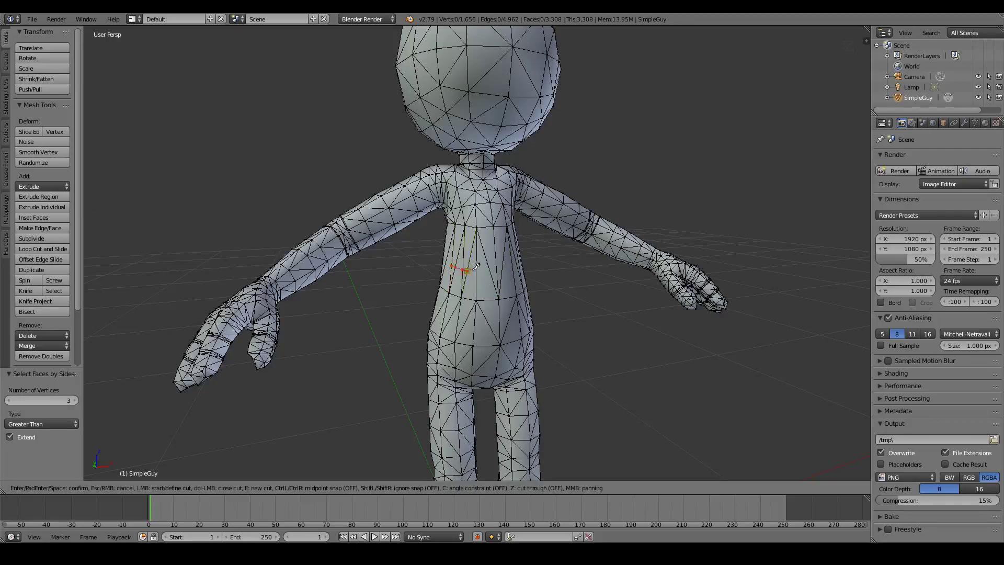
click(497, 268)
key(Return)
mouse_move(536, 277)
middle_down()
mouse_move(571, 284)
mouse_move(650, 259)
mouse_move(549, 243)
mouse_move(511, 271)
middle_up()
scroll(571, 284, up, 3)
Deselect the new cut edges and view the whole character at an angle
key(a)
scroll(549, 243, down, 4)
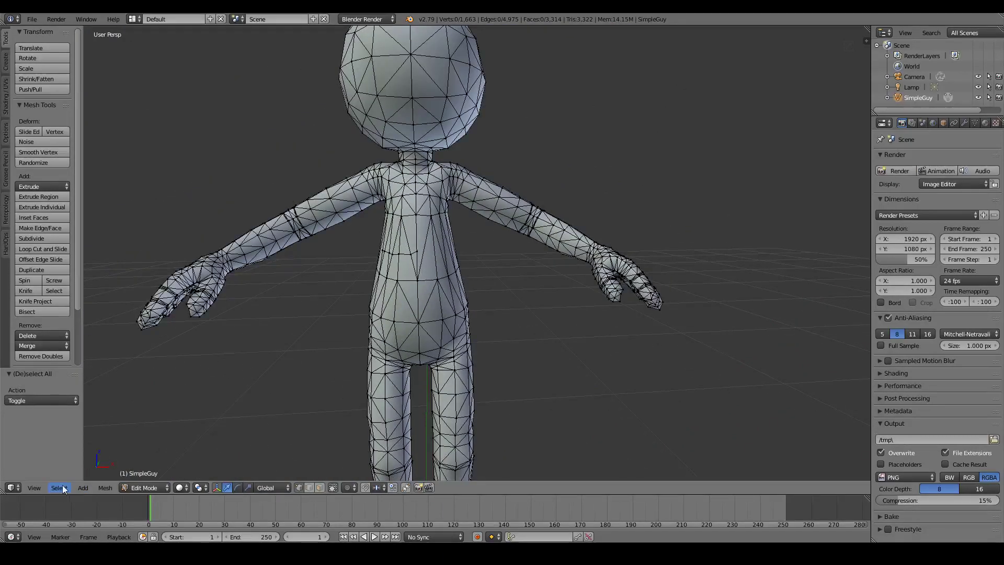
scroll(360, 334, down, 5)
middle_drag(428, 336, 538, 318)
scroll(528, 318, up, 2)
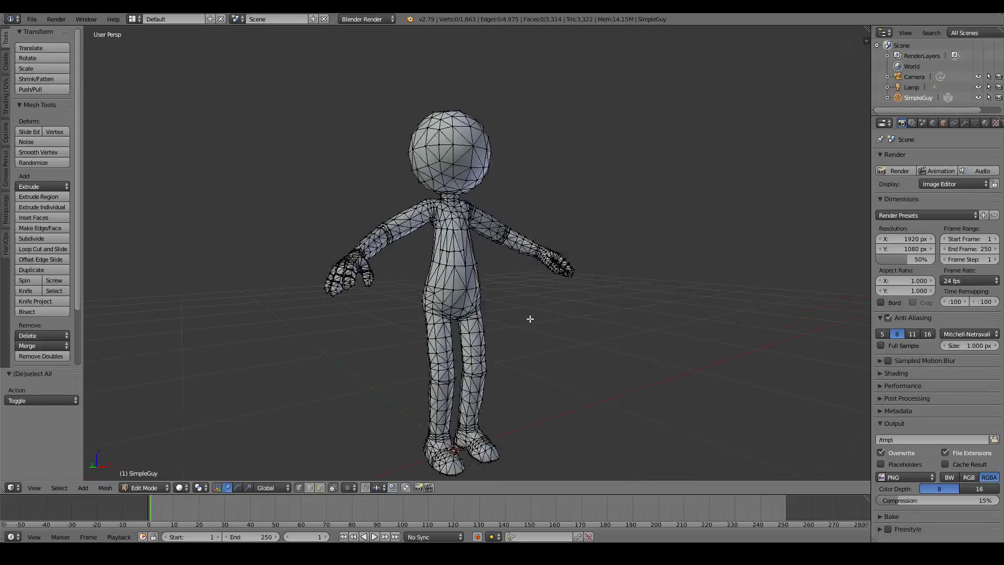
Select faces by sides, Equal To 4 vertices, revealing the 14 quads on the chest
click(62, 486)
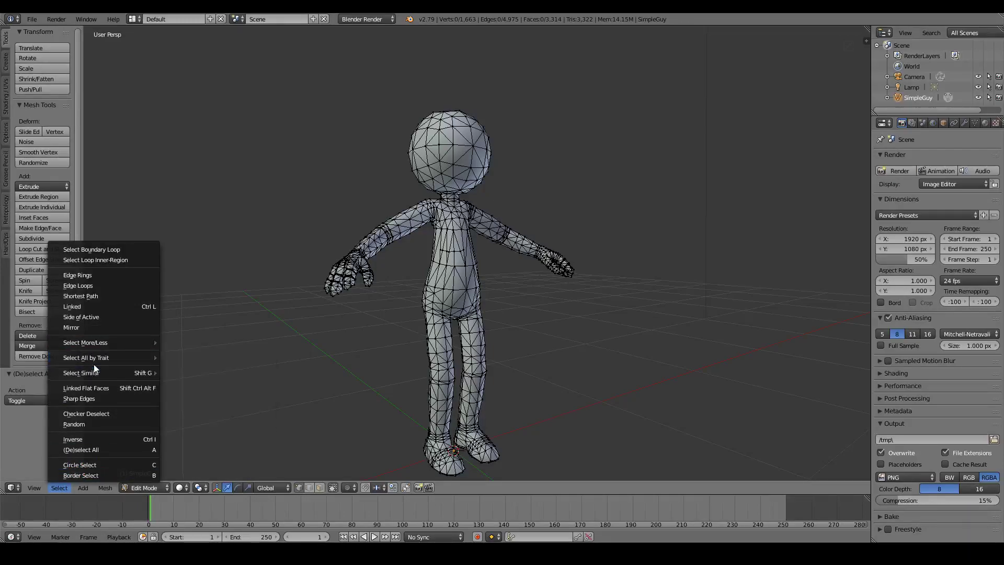
mouse_move(86, 358)
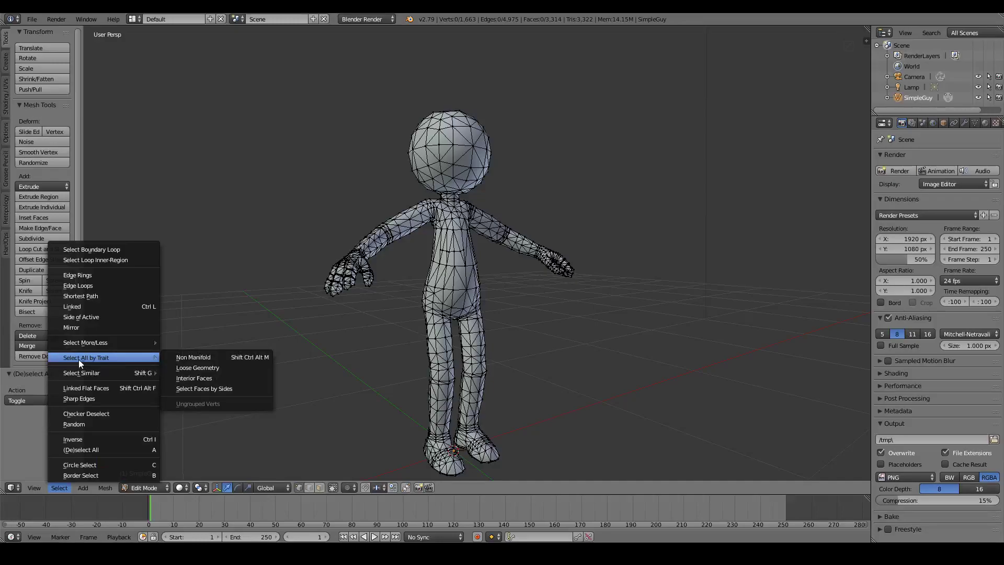
click(199, 390)
scroll(540, 298, up, 4)
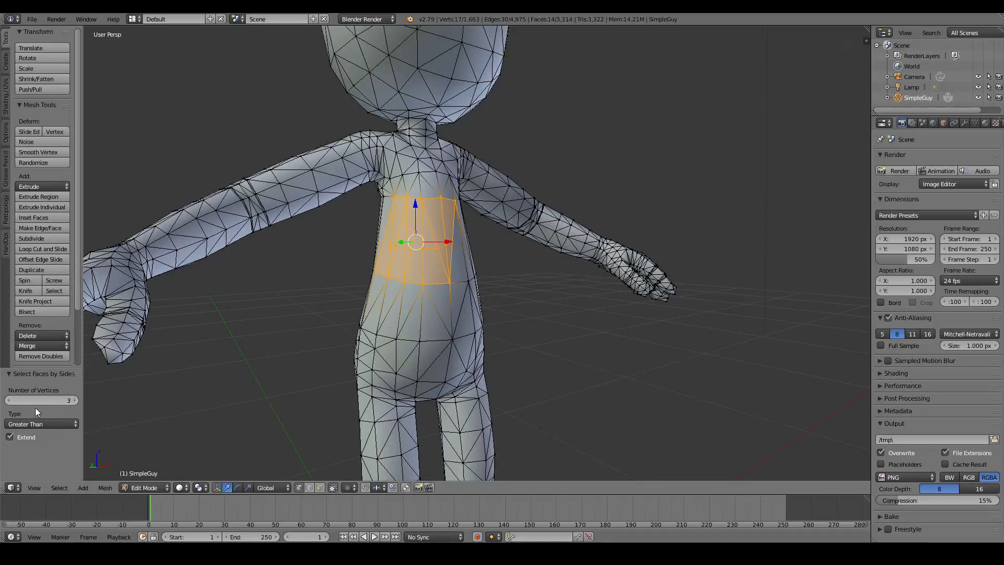
mouse_move(527, 294)
middle_down()
mouse_move(627, 299)
mouse_move(484, 309)
mouse_move(601, 313)
mouse_move(194, 370)
middle_up()
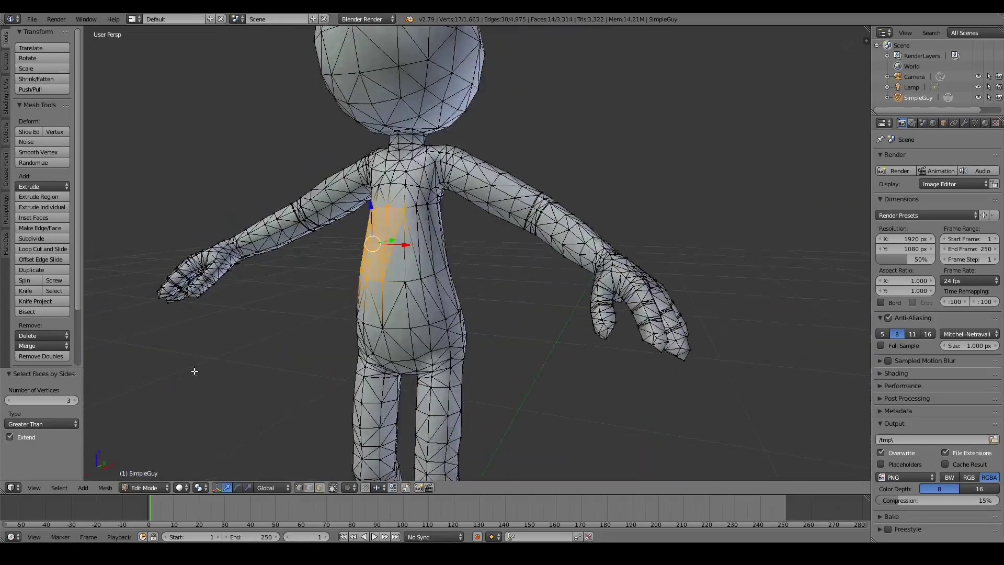
click(73, 426)
click(43, 401)
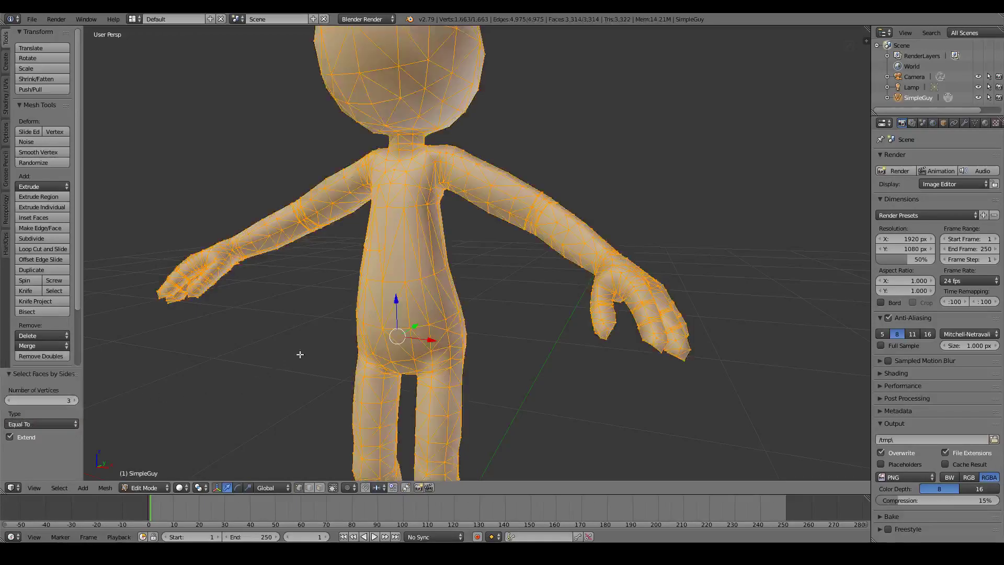
mouse_move(300, 355)
middle_down()
mouse_move(605, 314)
mouse_move(313, 356)
middle_up()
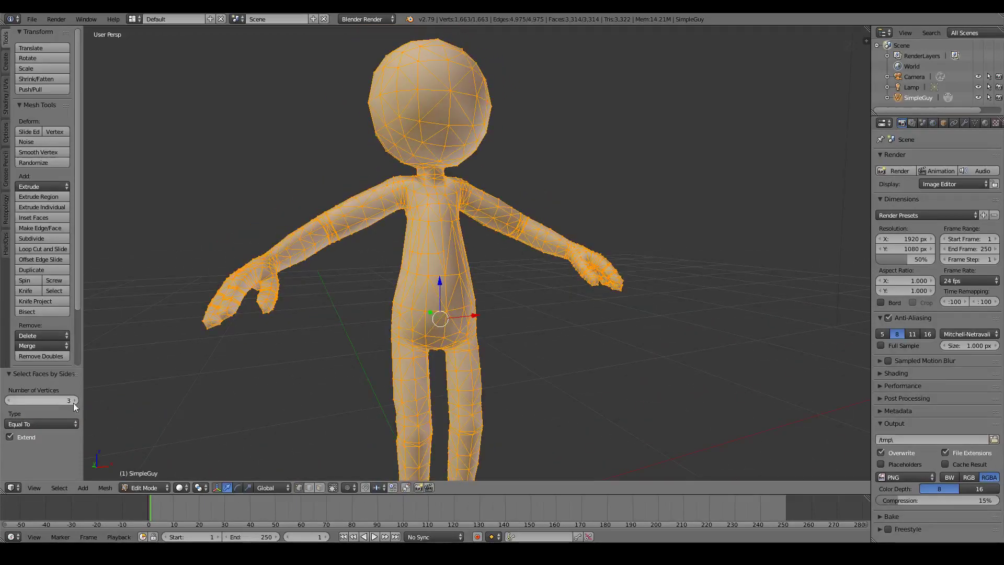
click(75, 401)
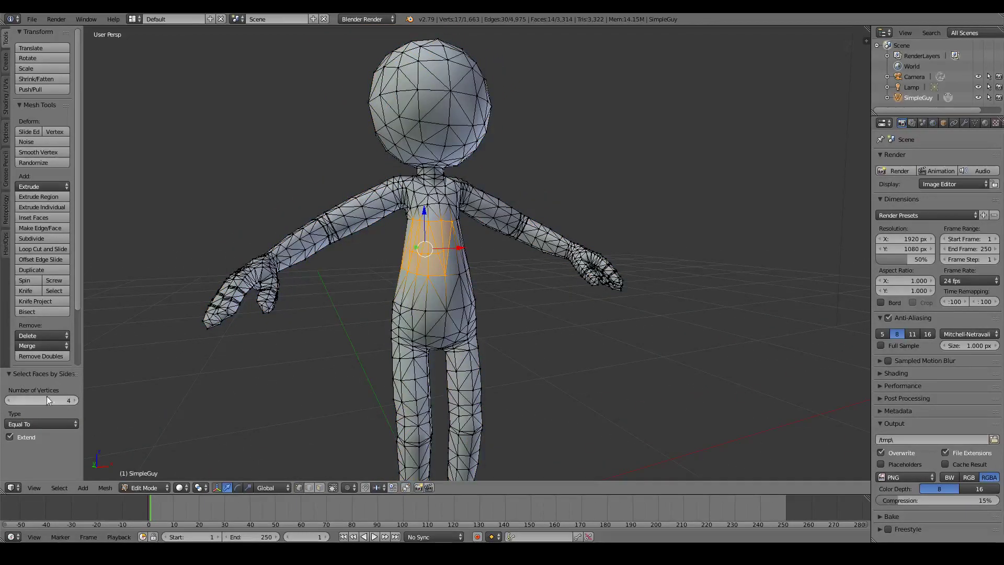
mouse_move(376, 272)
middle_down()
mouse_move(536, 258)
mouse_move(328, 269)
mouse_move(496, 285)
middle_up()
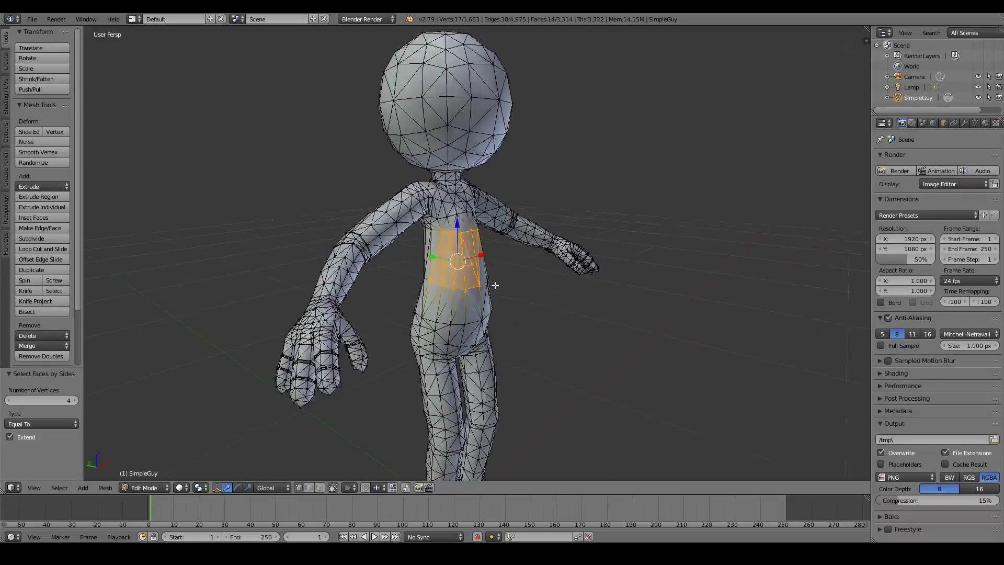
scroll(495, 285, up, 2)
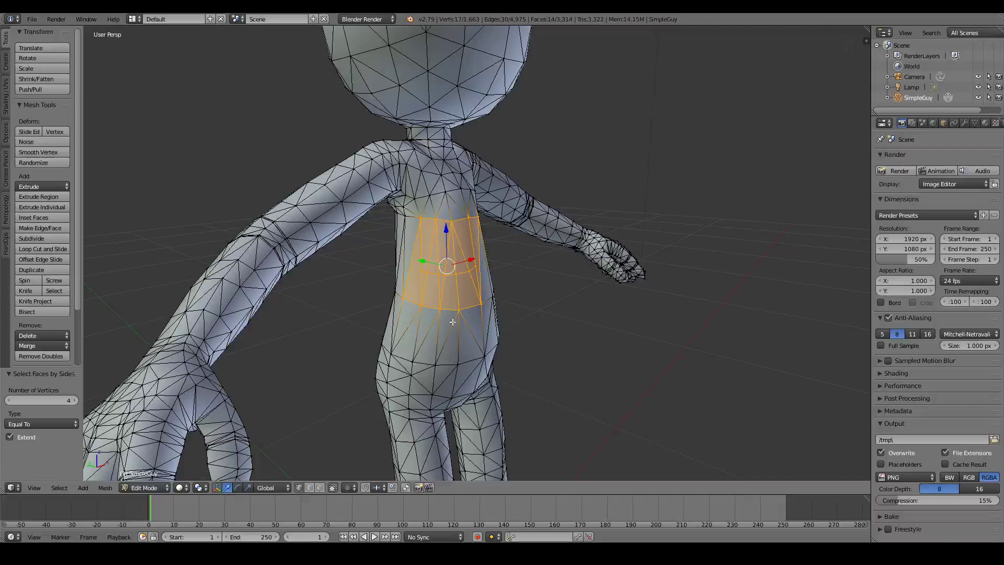
scroll(521, 333, up, 1)
scroll(361, 335, up, 1)
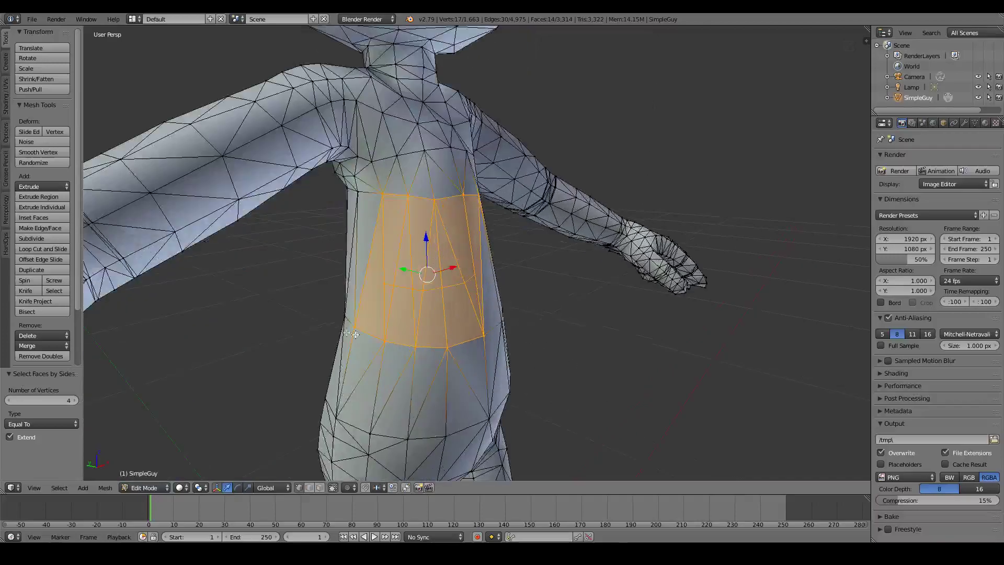
Triangulate the 14 chest quads (3,322 triangles total), deselect all, and return to Object Mode
click(50, 312)
key(ctrl+t)
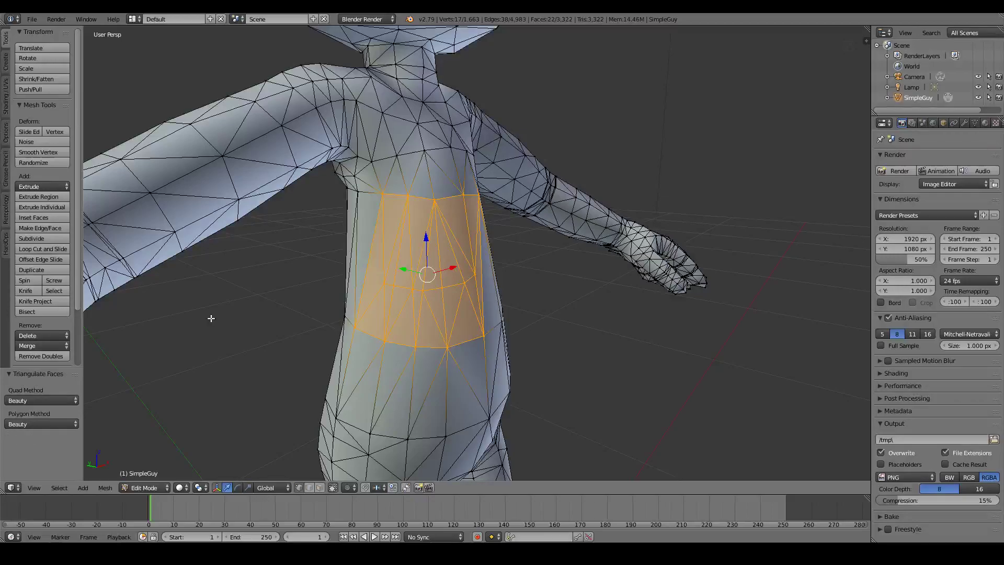
key(a)
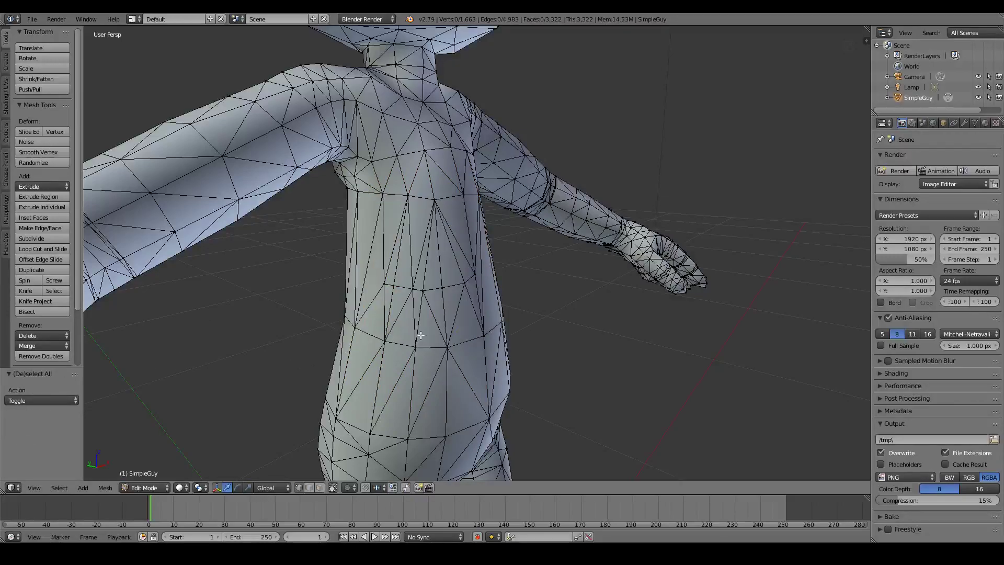
scroll(516, 314, down, 2)
scroll(516, 317, down, 2)
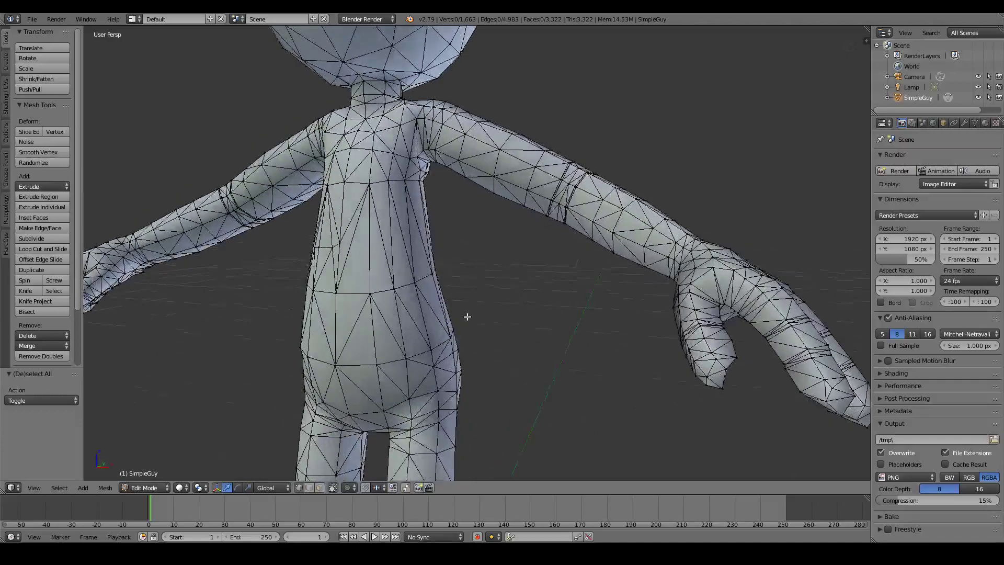
scroll(520, 329, down, 1)
scroll(520, 330, down, 1)
key(Tab)
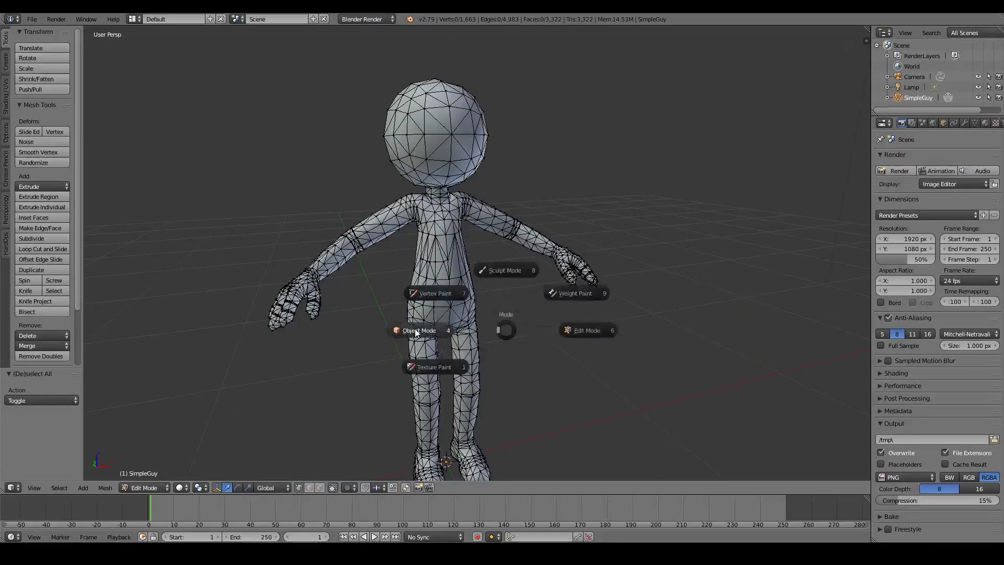
click(496, 332)
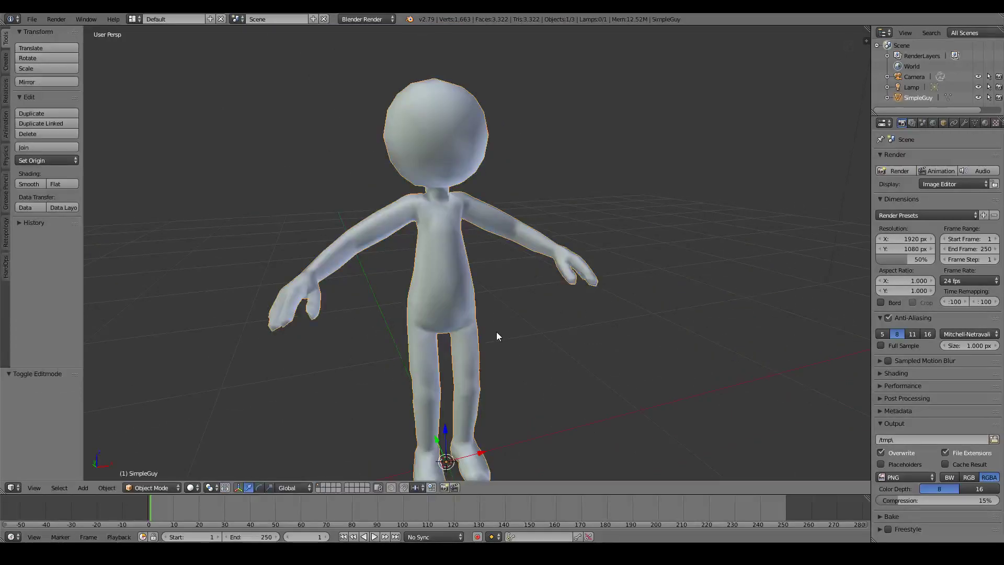